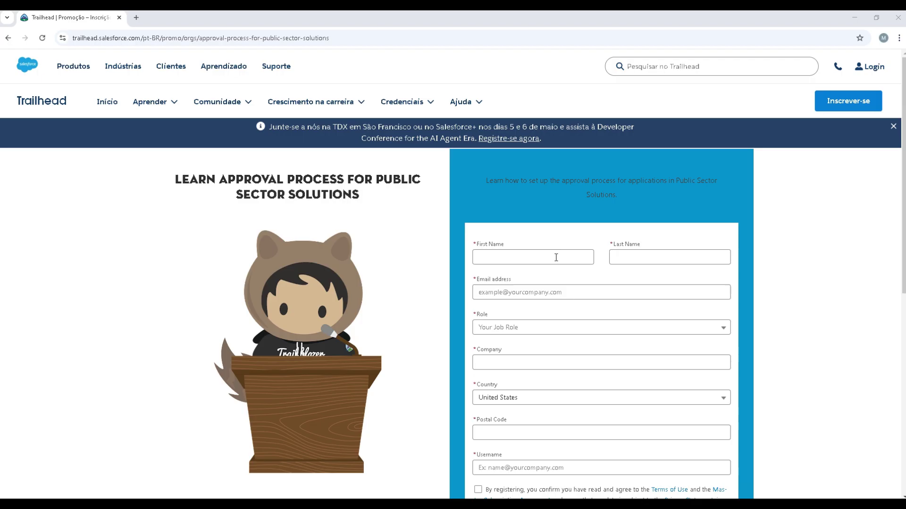
# - Enter the first name, last name and Gmail email address in the sign-up form
pyautogui.click(556, 257)
pyautogui.write('mON')
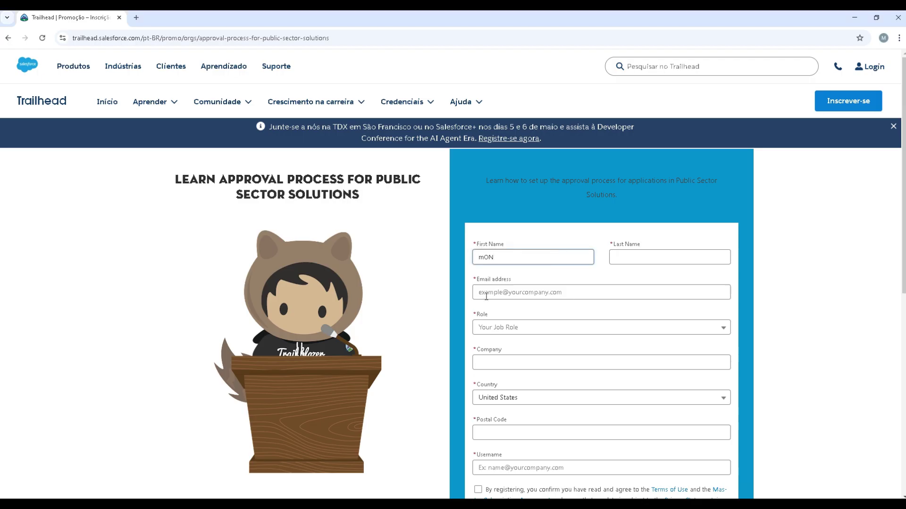
pyautogui.hotkey('ctrl', 'a')
pyautogui.press('Tab')
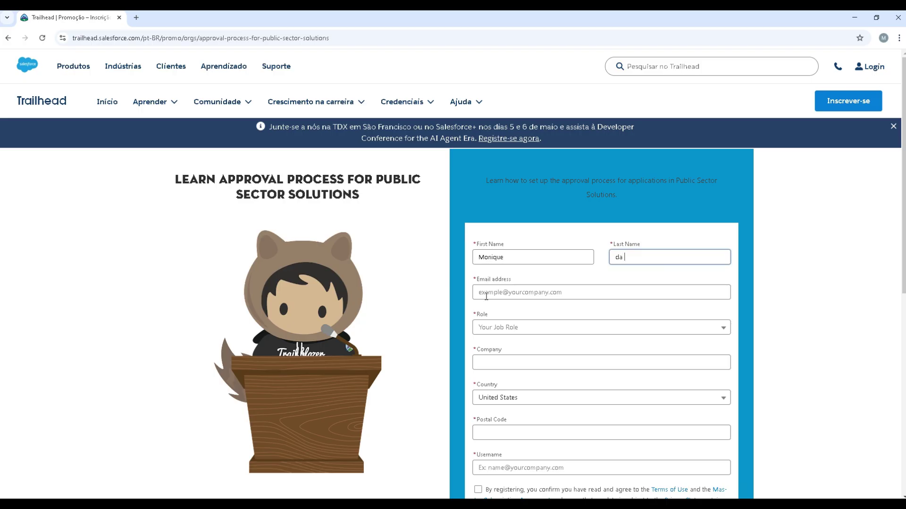
pyautogui.press('Tab')
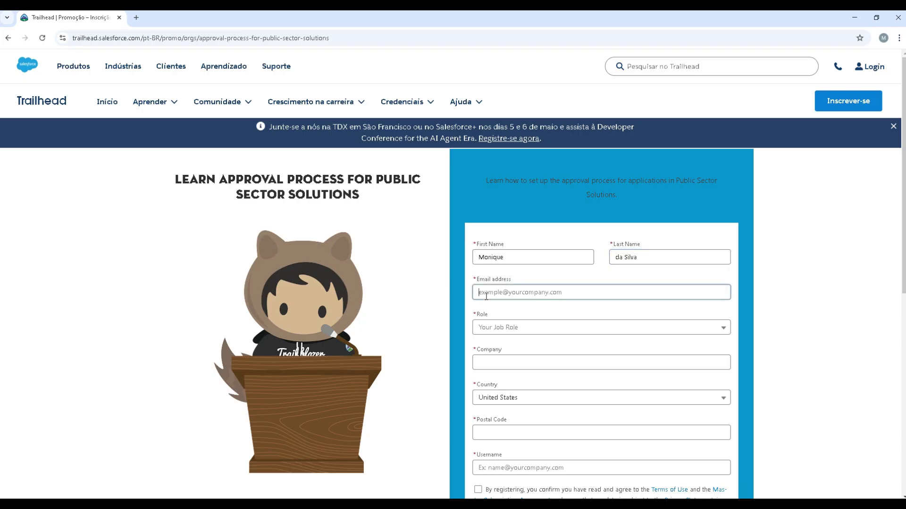
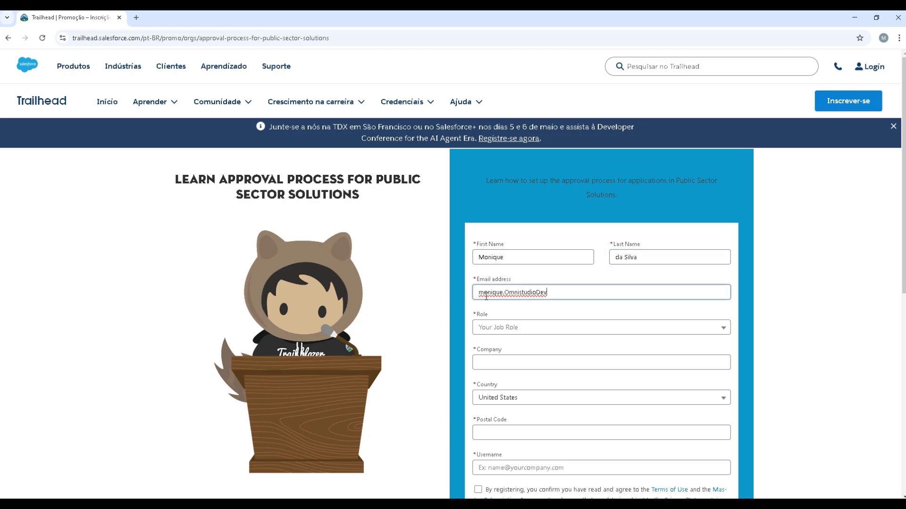
# - Set the role to Developer, the company to MINSAIT and the country to Brazil
pyautogui.press('Tab')
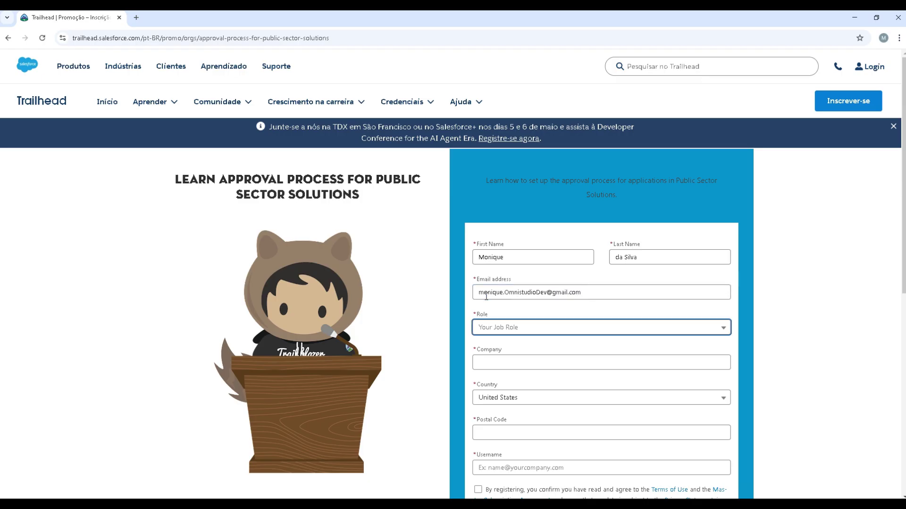
pyautogui.scroll(-1, 512, 274)
pyautogui.click(526, 283)
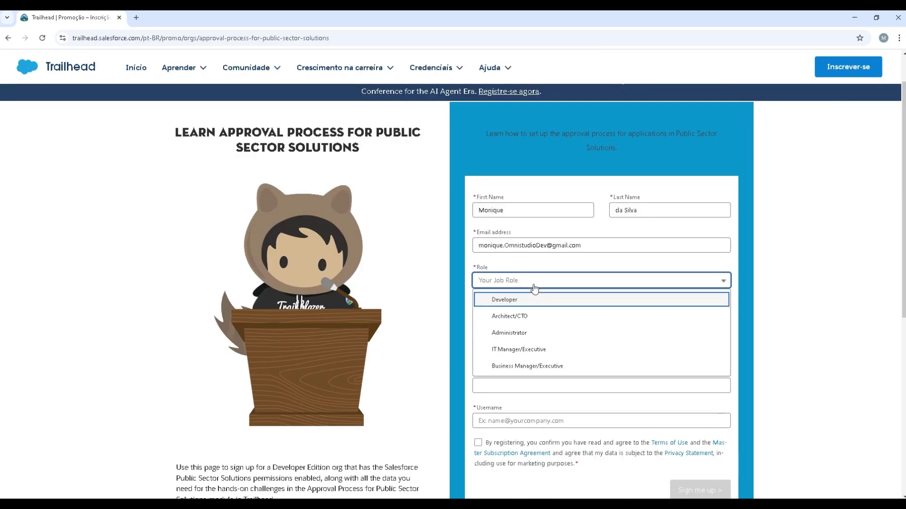
pyautogui.click(538, 300)
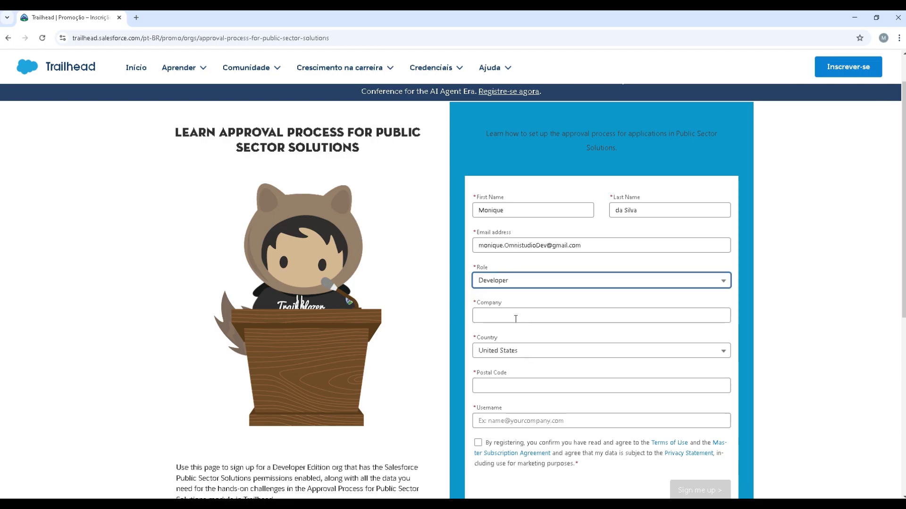
pyautogui.click(515, 318)
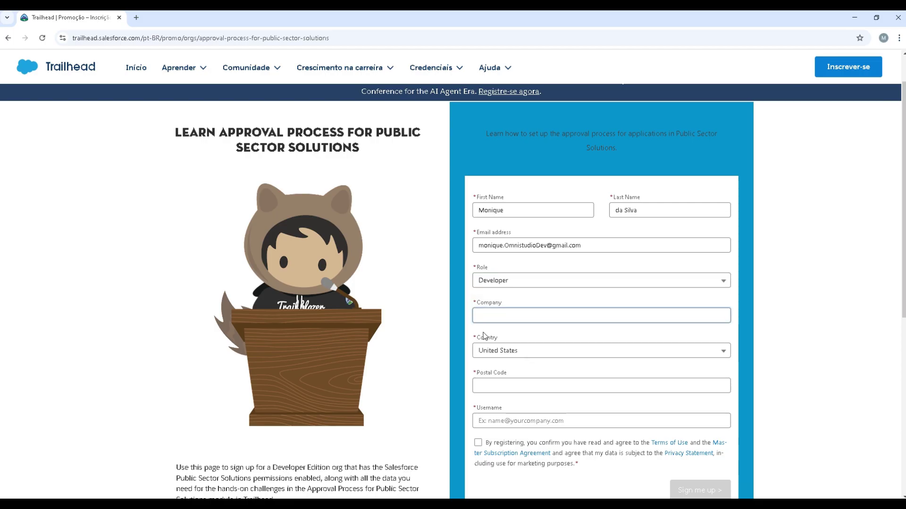
pyautogui.write('MINSAIT')
pyautogui.press('Tab')
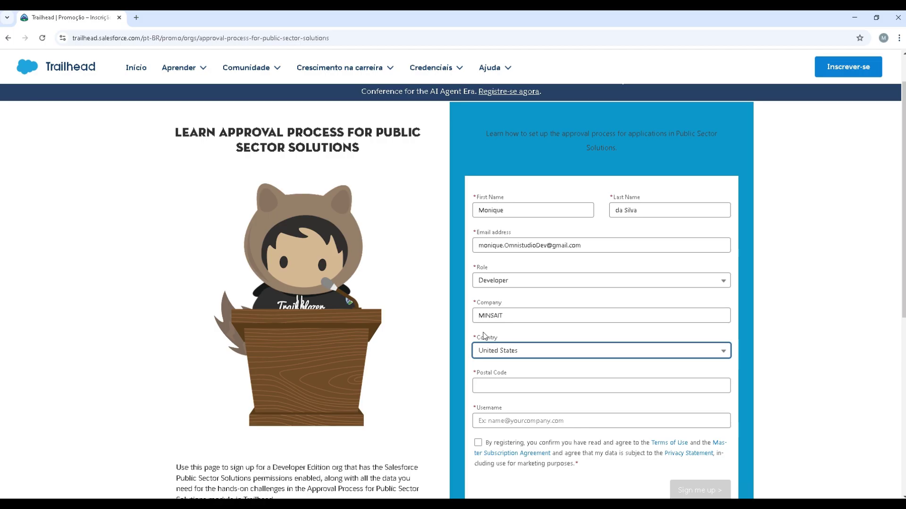
pyautogui.press('space')
pyautogui.scroll(-1, 522, 456)
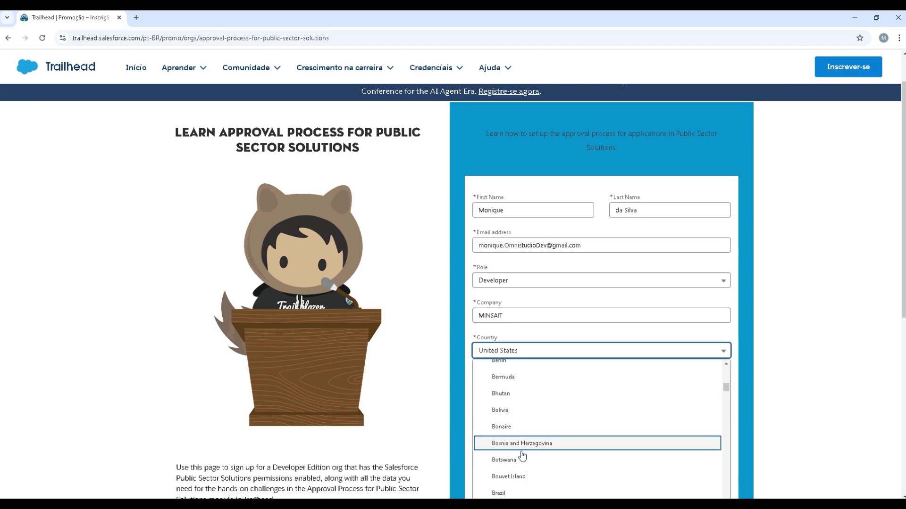
pyautogui.scroll(-1, 522, 456)
pyautogui.click(509, 444)
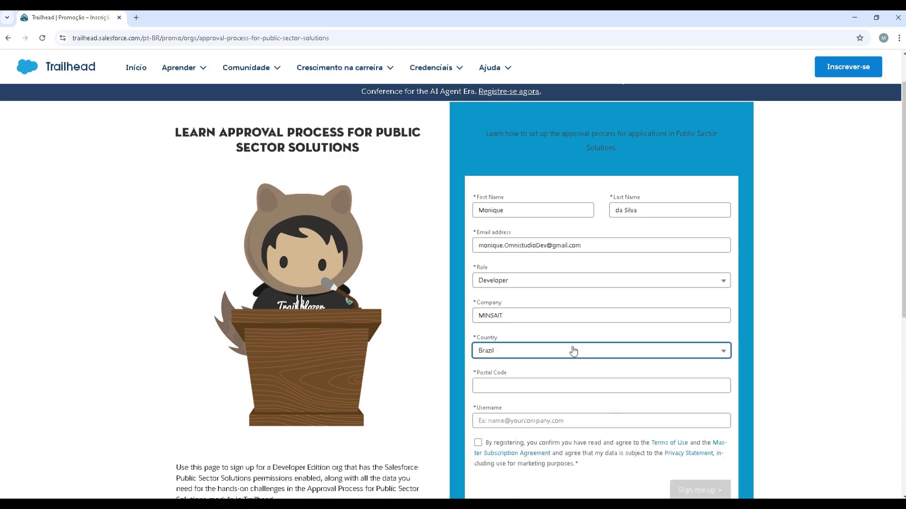
# - Fill in the postal code and org username, accept the terms, and submit the sign-up
pyautogui.click(523, 380)
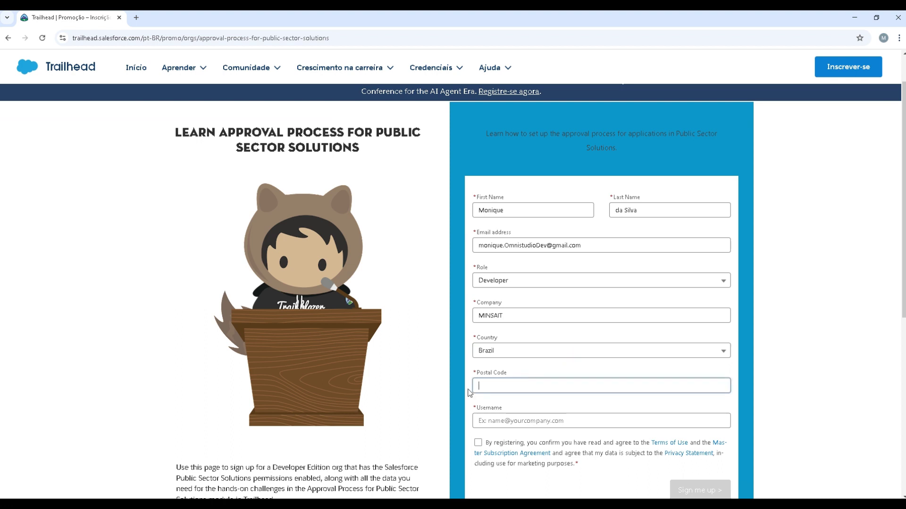
pyautogui.write('892')
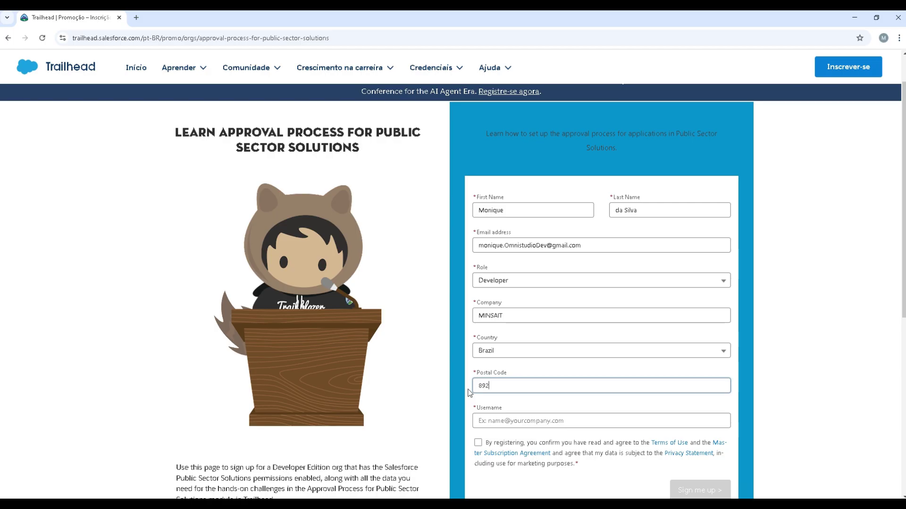
pyautogui.write('5823')
pyautogui.press('Left')
pyautogui.press('Left')
pyautogui.press('Left')
pyautogui.press('Left')
pyautogui.write('2')
pyautogui.press('Tab')
pyautogui.scroll(-2, 469, 393)
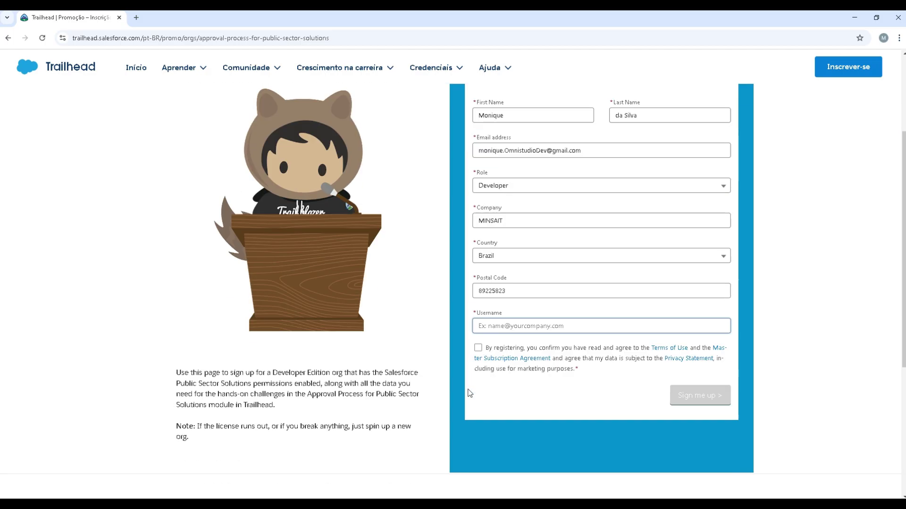
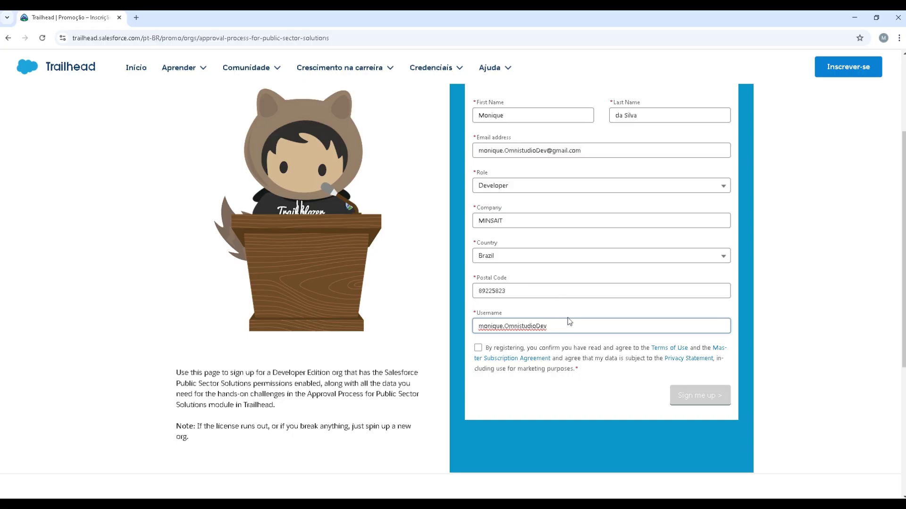
pyautogui.click(478, 348)
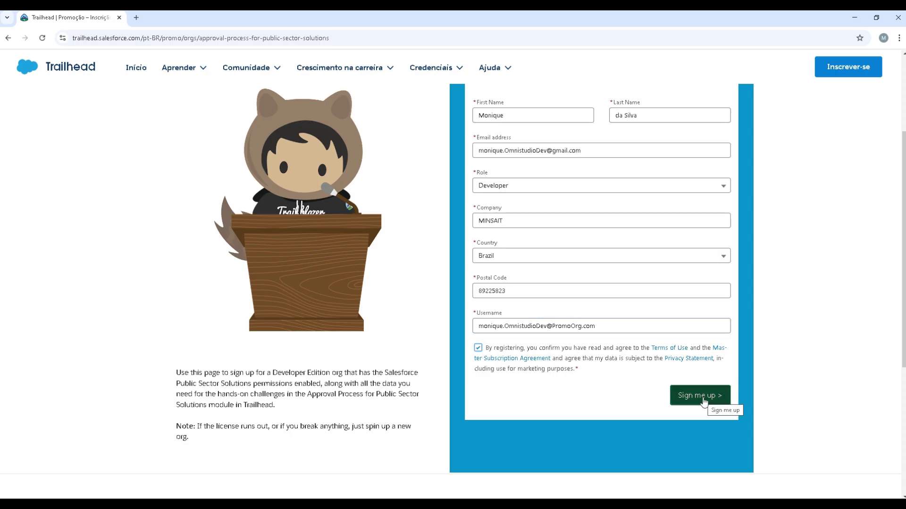
pyautogui.click(703, 400)
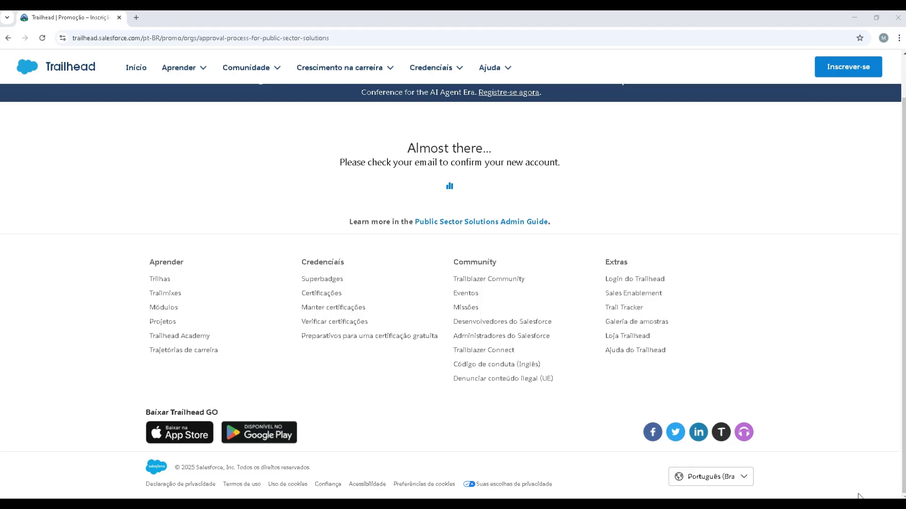
# - Switch to the Gmail window to find the Salesforce verification email
pyautogui.hotkey('alt', 'Tab')
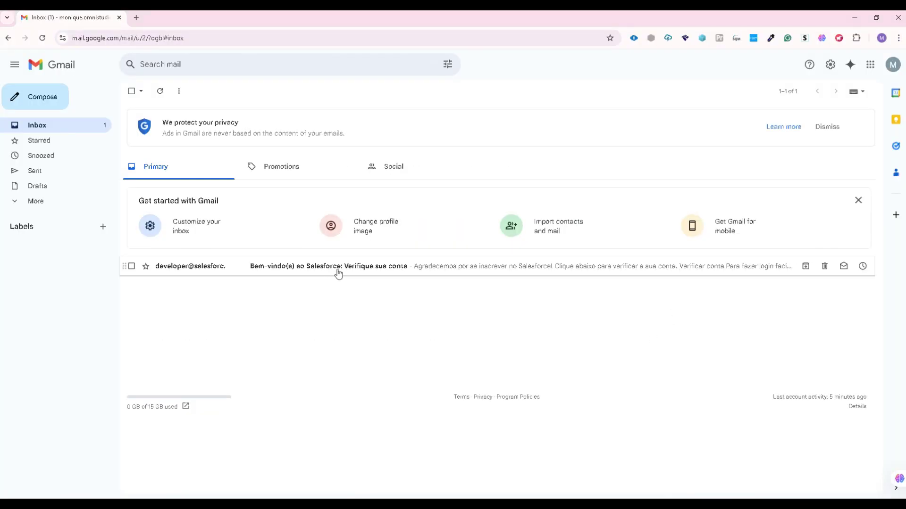
# - Open the Salesforce welcome email and follow its my.salesforce.com link to the password-reset page
pyautogui.click(319, 271)
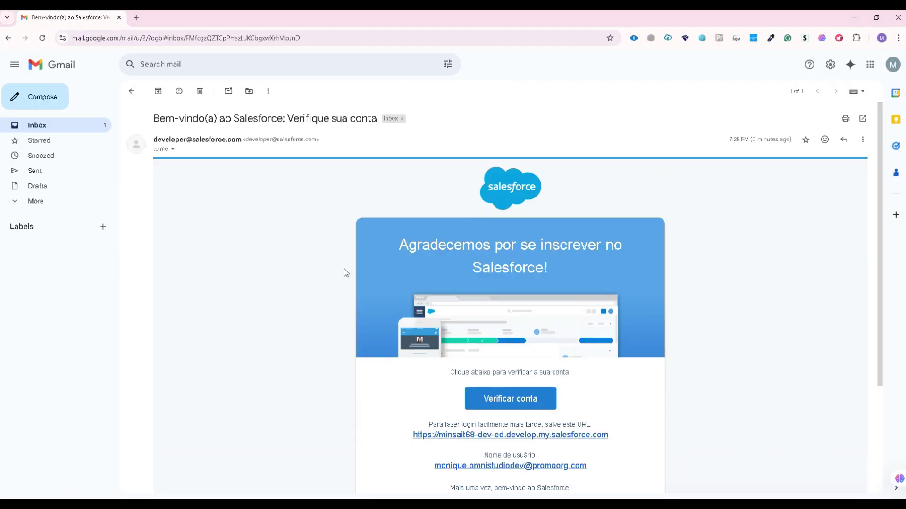
pyautogui.scroll(-1, 344, 271)
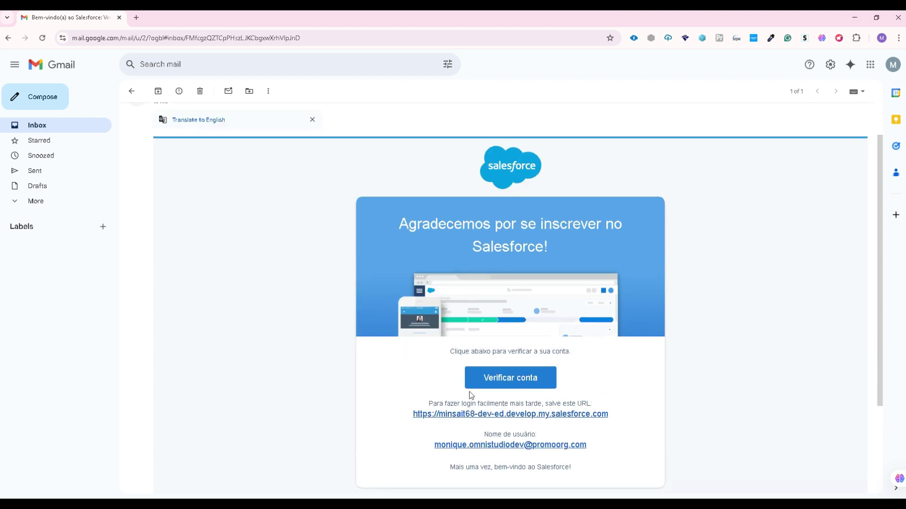
pyautogui.doubleClick(518, 386)
pyautogui.scroll(-1, 542, 408)
pyautogui.scroll(1, 533, 394)
pyautogui.click(576, 414)
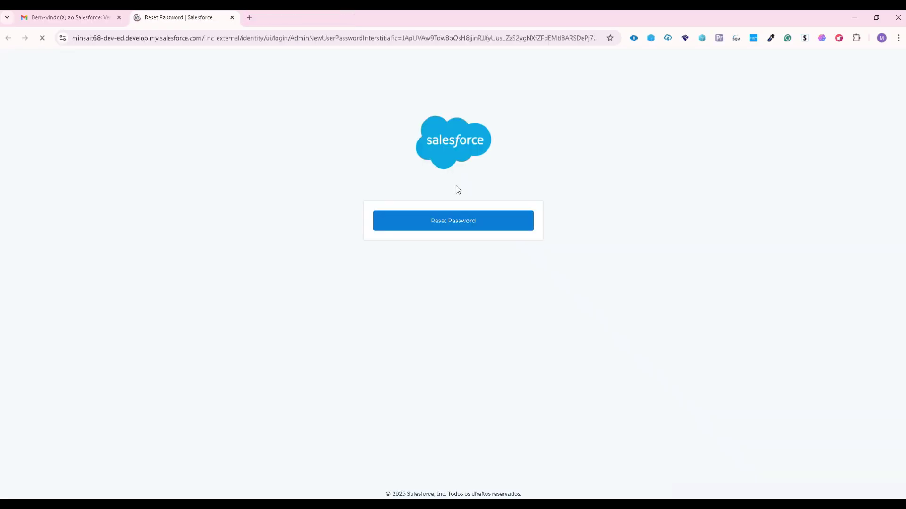
pyautogui.click(461, 223)
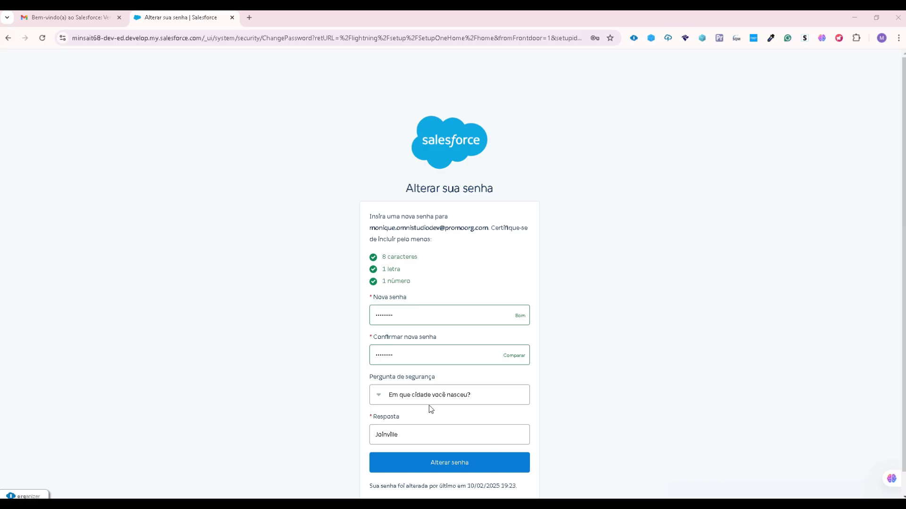
# - Keep the birthplace security question and submit the new password with Alterar senha
pyautogui.click(406, 396)
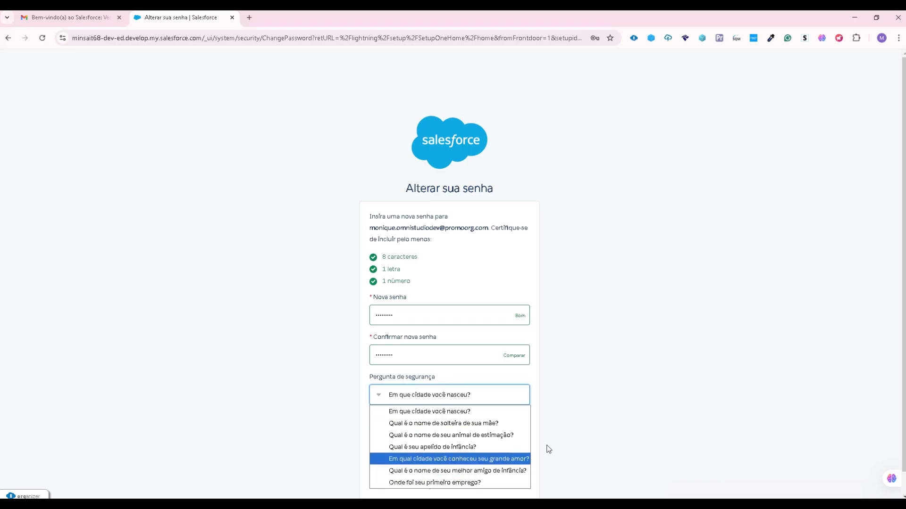
pyautogui.click(607, 389)
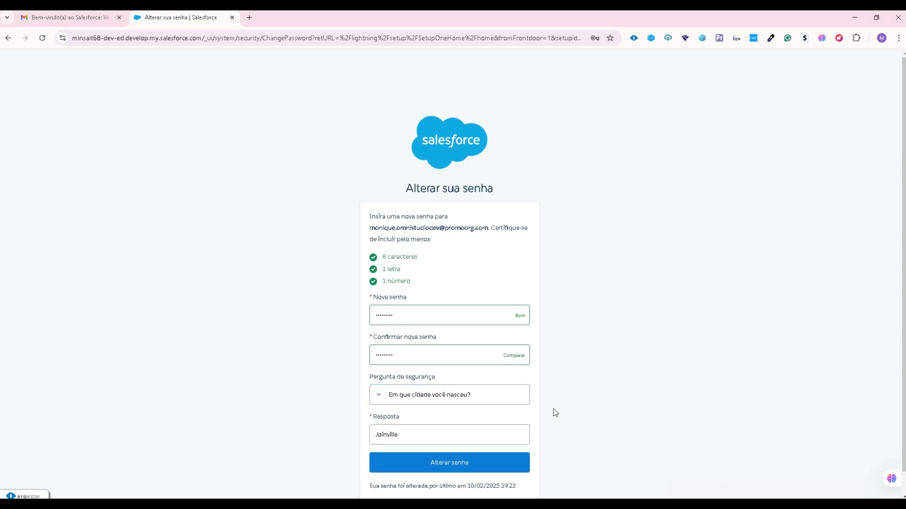
pyautogui.click(464, 463)
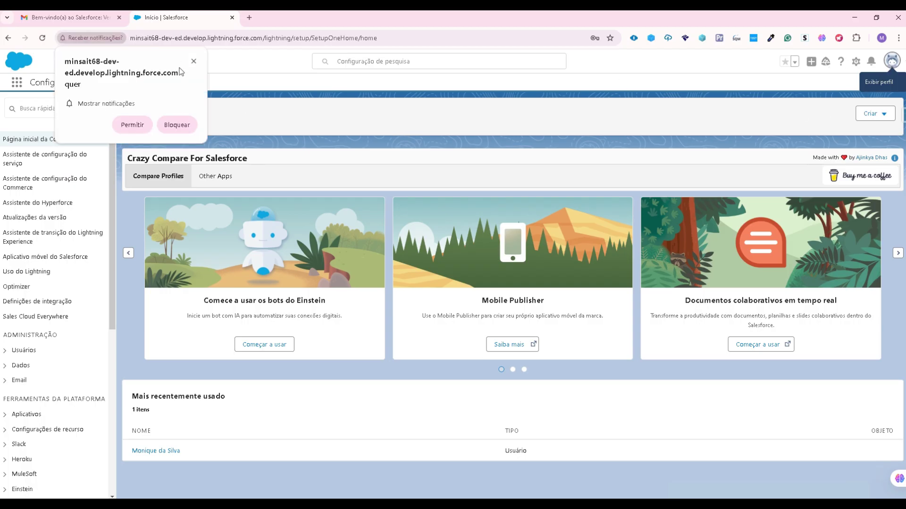
# - Open the user profile panel from Setup Home
pyautogui.click(890, 61)
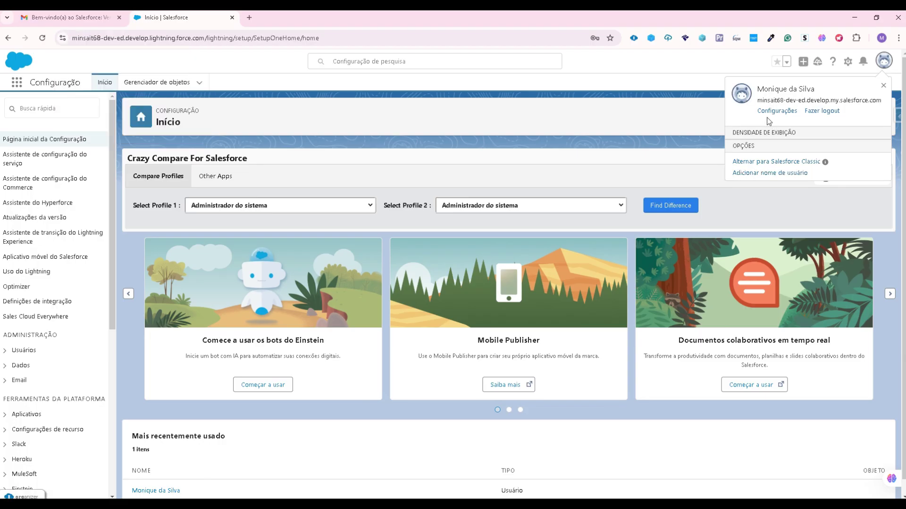
# - Switch the display language from Português (Brasil) to English in Idioma e fuso horário and save
pyautogui.click(781, 114)
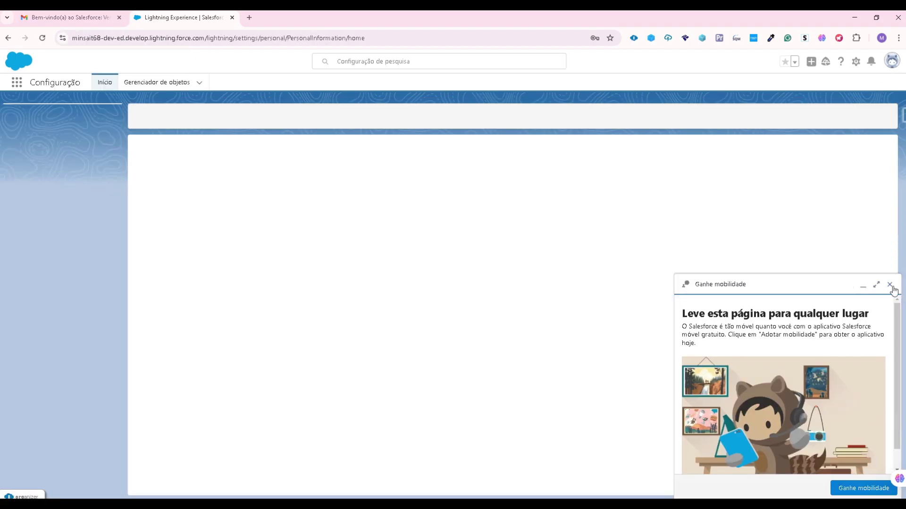
pyautogui.click(863, 292)
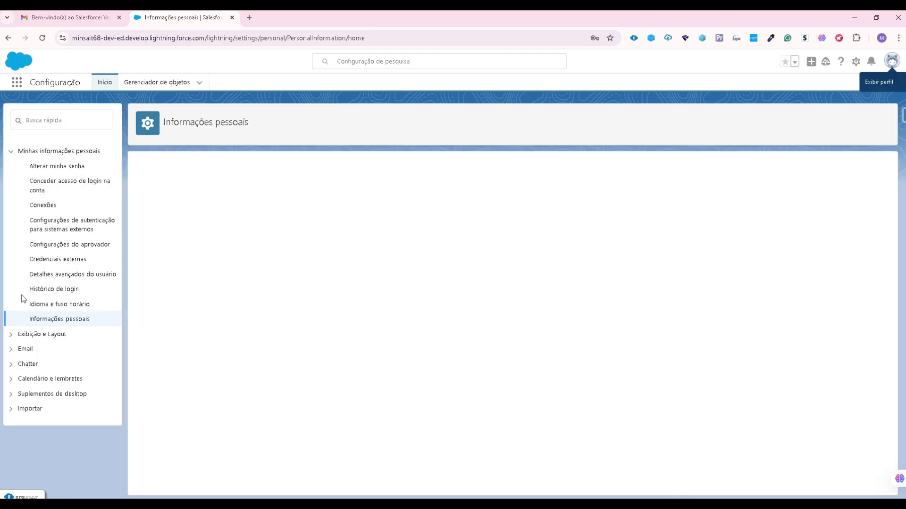
pyautogui.click(77, 306)
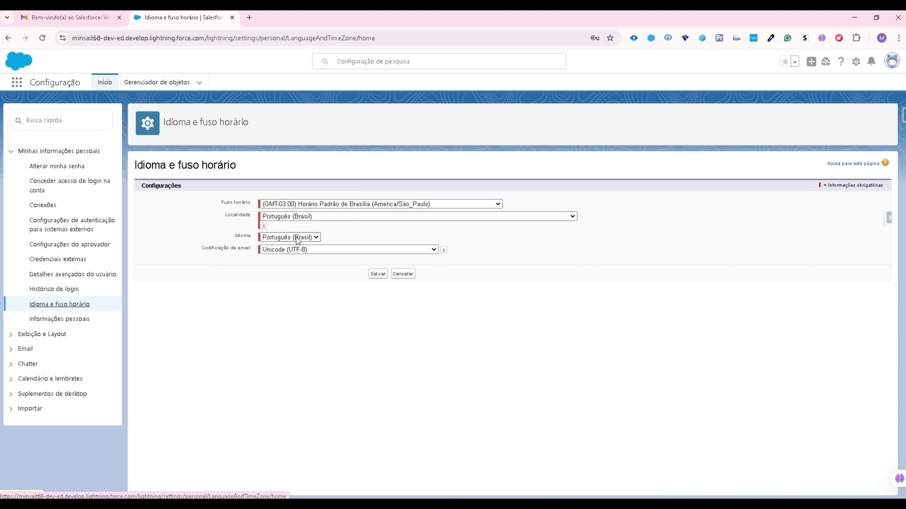
pyautogui.click(297, 238)
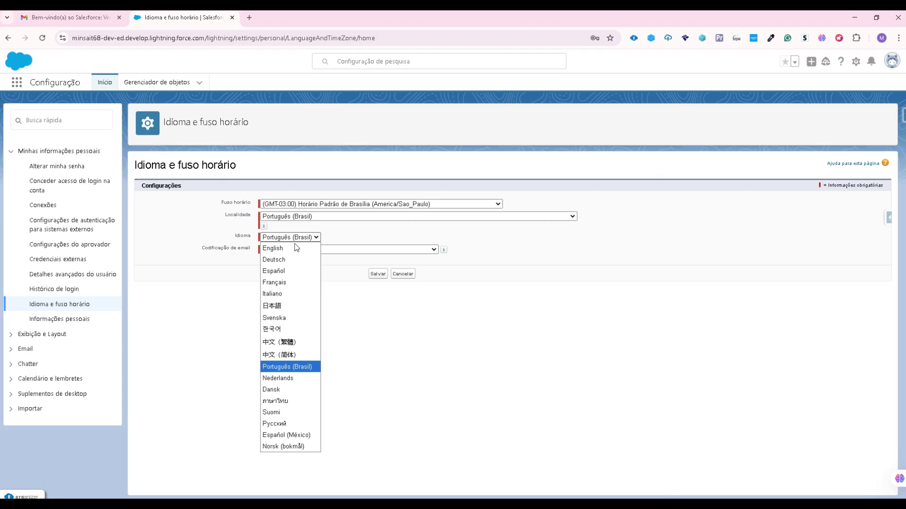
pyautogui.click(296, 249)
pyautogui.click(377, 275)
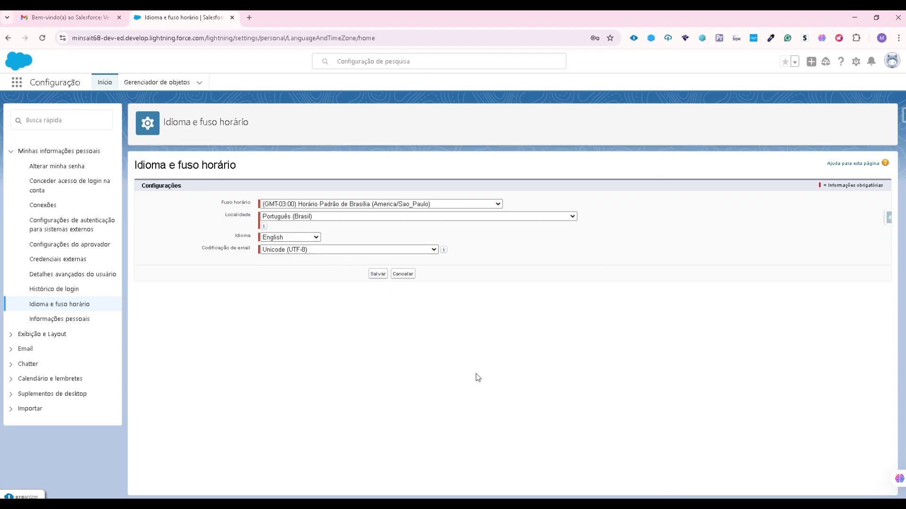
pyautogui.press('F5')
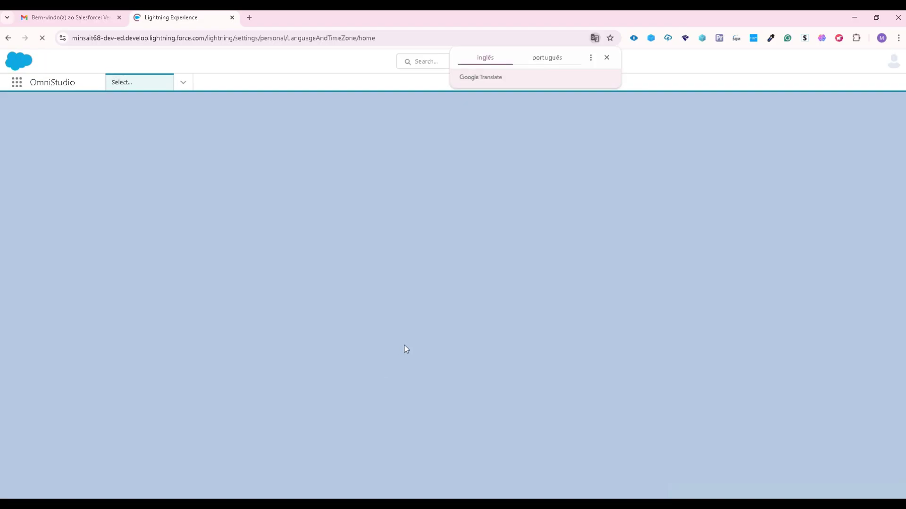
# - Dismiss the translate offer and notification prompt, and close the Language & Time Zone subtab and Guidance Center
pyautogui.click(606, 58)
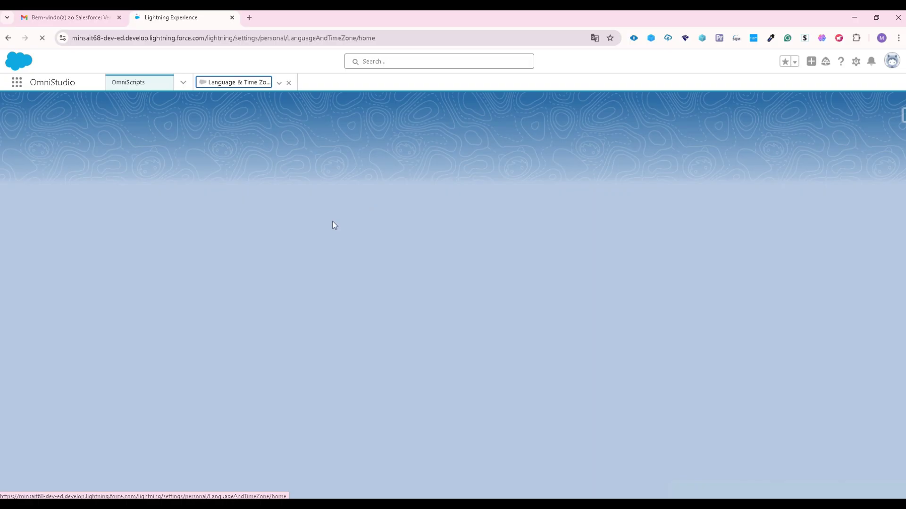
pyautogui.click(289, 83)
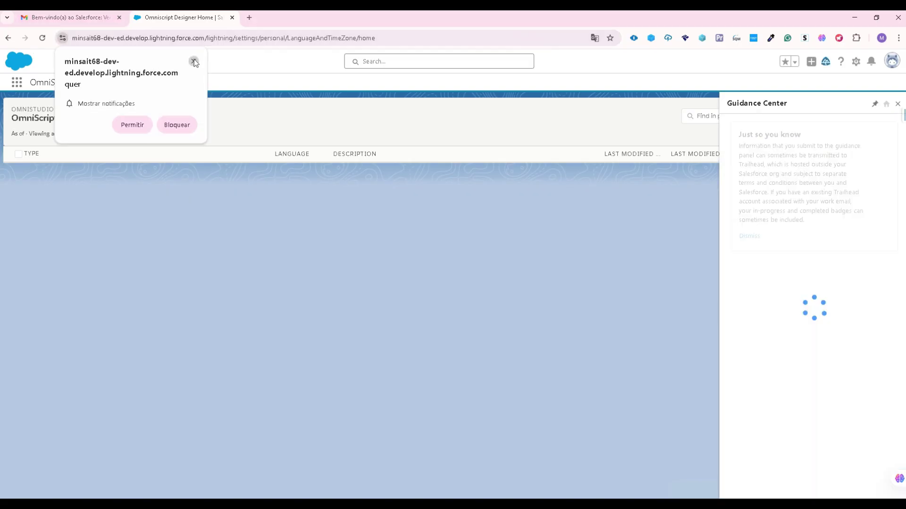
pyautogui.click(194, 62)
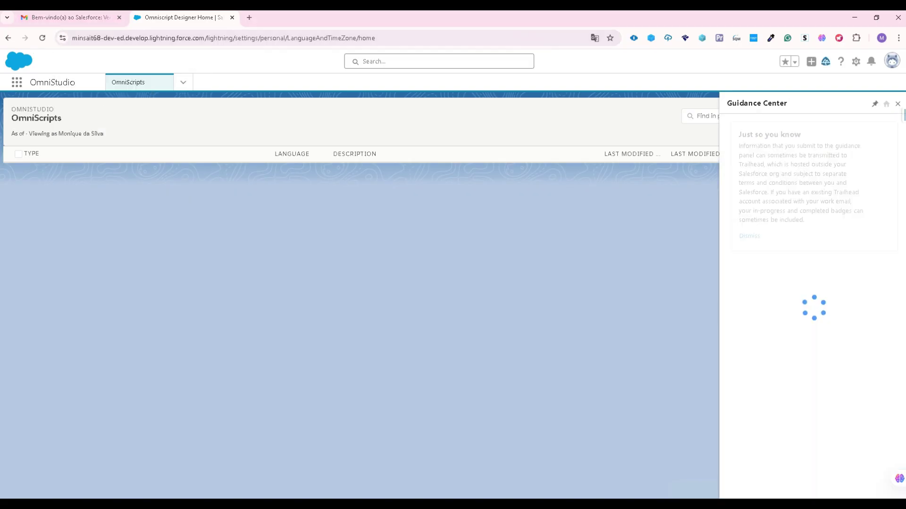
pyautogui.click(897, 103)
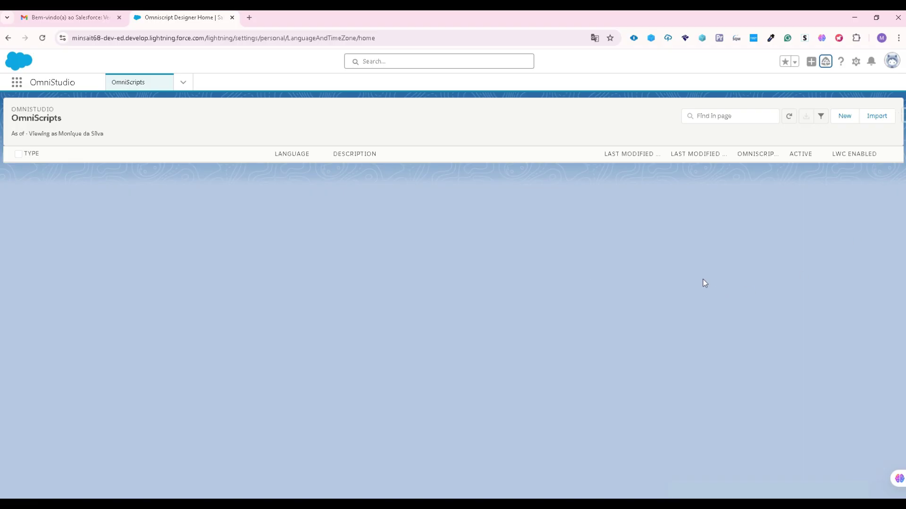
# - Go to the OmniStudio FlexCards page from the navigation list
pyautogui.click(183, 85)
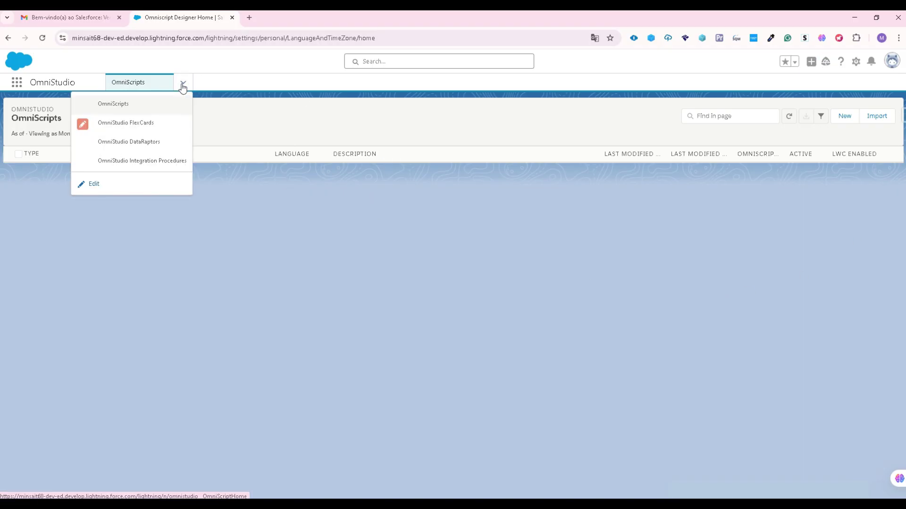
pyautogui.click(151, 127)
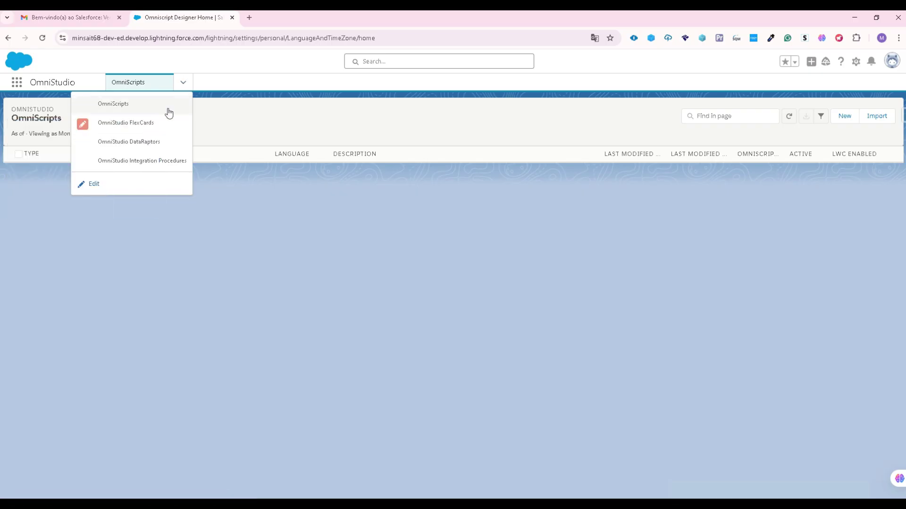
pyautogui.click(165, 124)
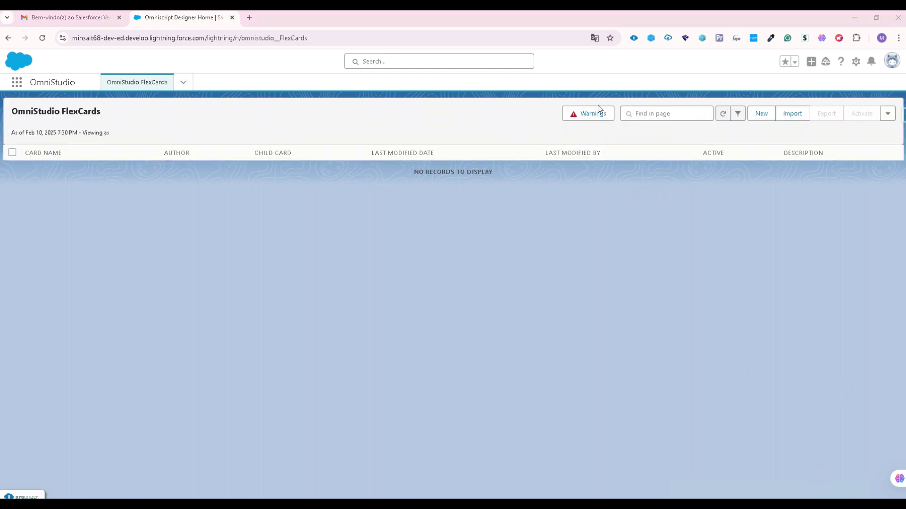
# - Copy the two LWC URLs from the FlexCards Warnings dialog into a new browser tab
pyautogui.click(597, 115)
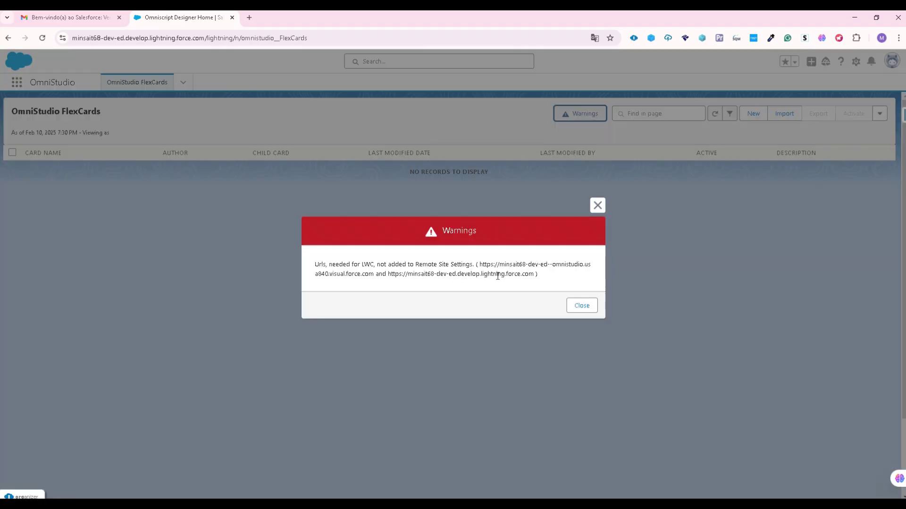
pyautogui.moveTo(478, 263); pyautogui.dragTo(545, 277)
pyautogui.hotkey('ctrl', 'c')
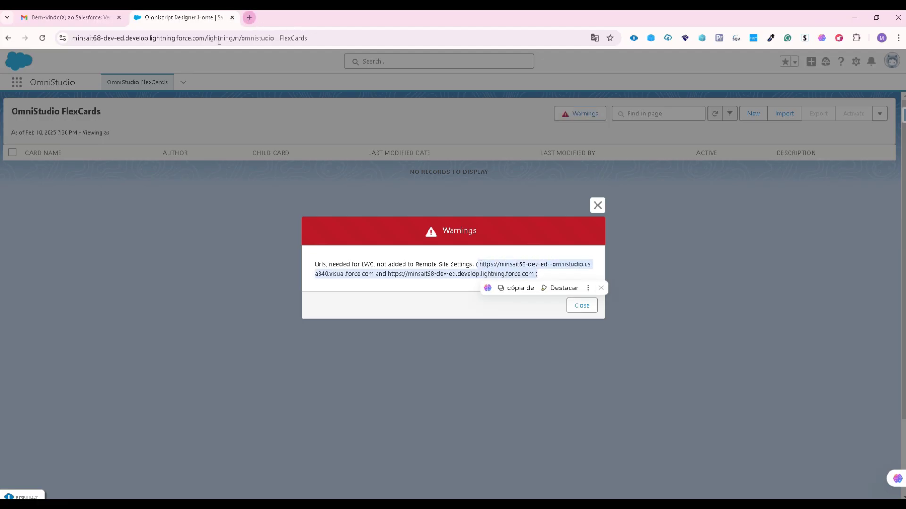
pyautogui.hotkey('ctrl', 't')
pyautogui.hotkey('ctrl', 'v')
pyautogui.press('Return')
pyautogui.click(649, 380)
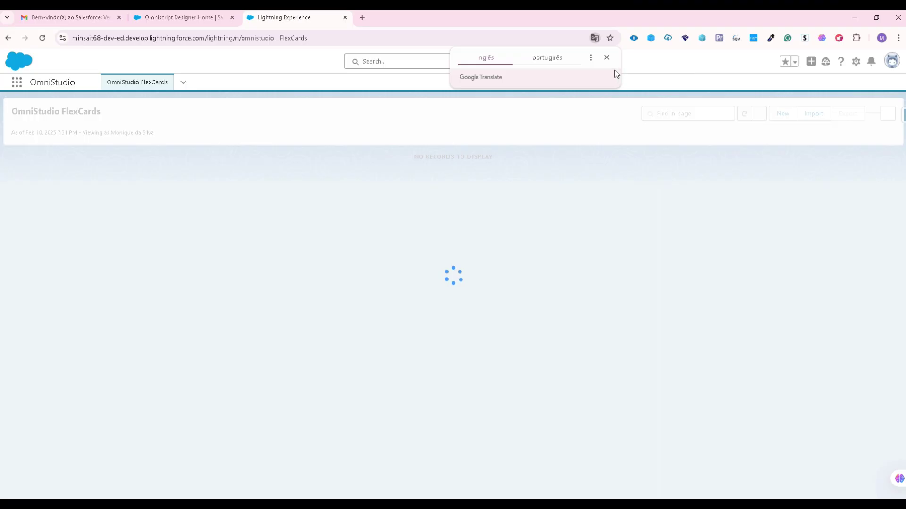
# - Open Setup from the gear menu in a new tab and dismiss the notification prompt
pyautogui.click(856, 63)
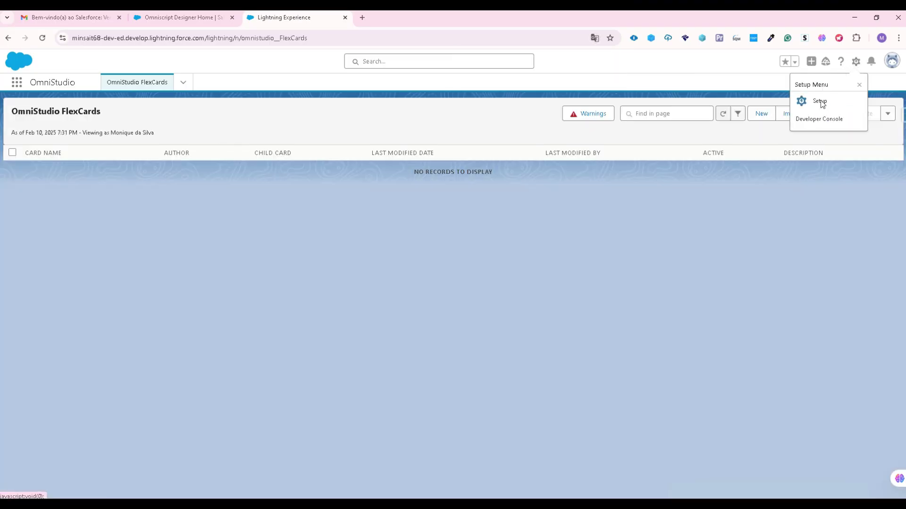
pyautogui.click(824, 103)
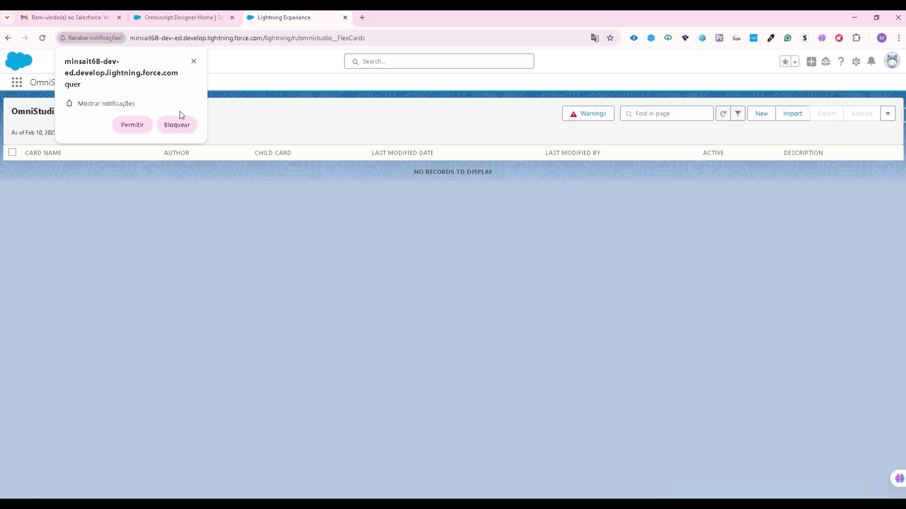
pyautogui.click(193, 62)
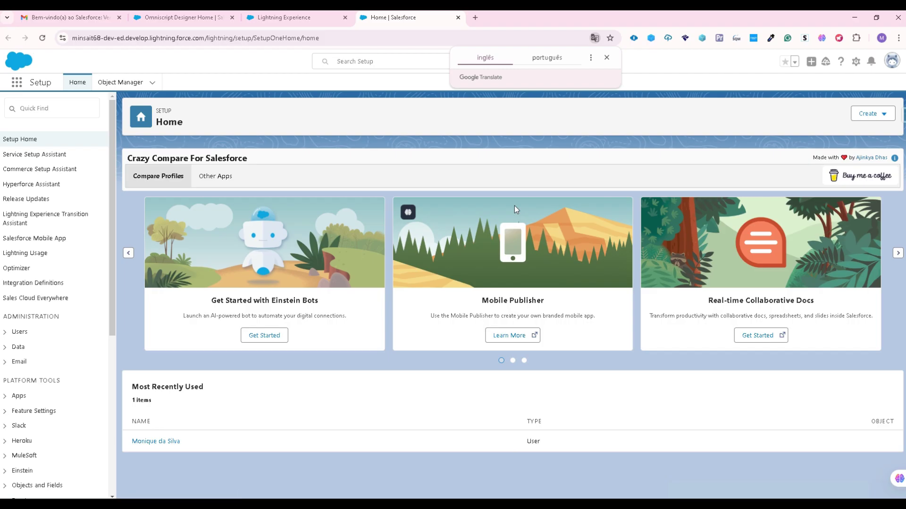
pyautogui.click(81, 112)
# - Search 'remote' in Quick Find, open Remote Site Settings and start a New Remote Site
pyautogui.write('remote')
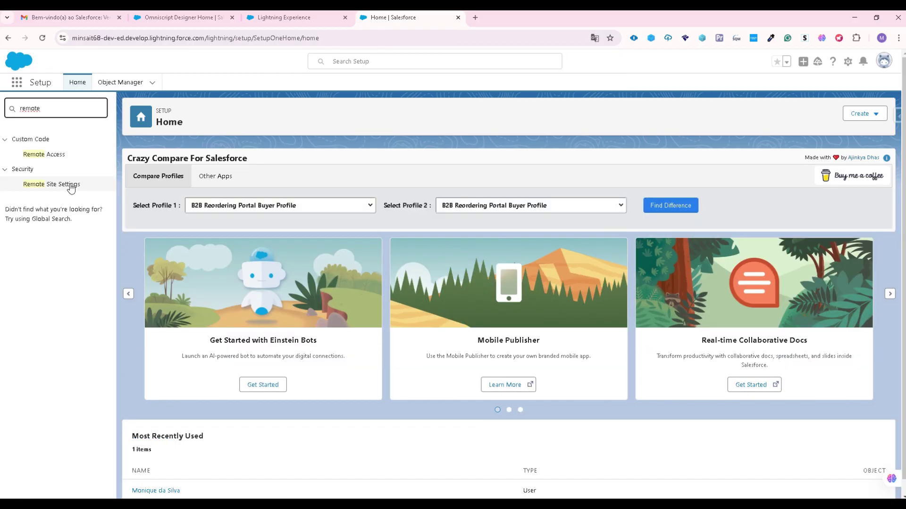
pyautogui.click(71, 188)
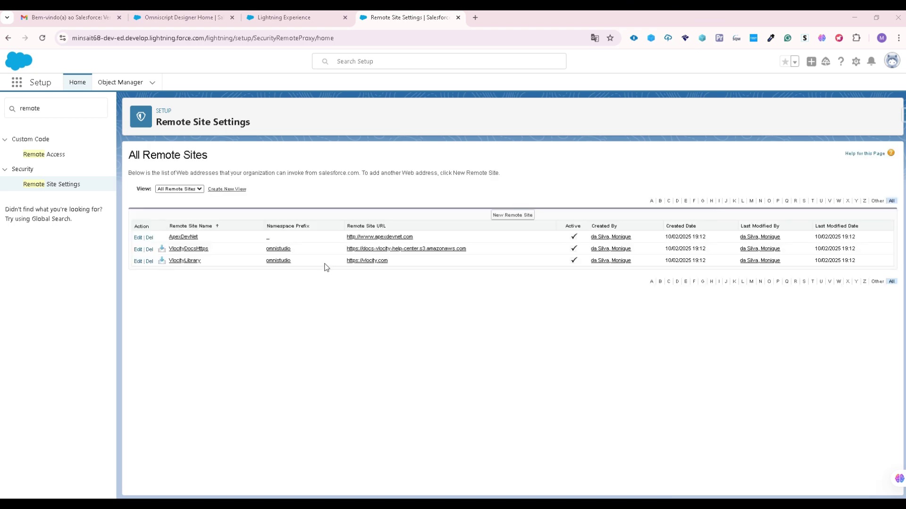
pyautogui.click(507, 215)
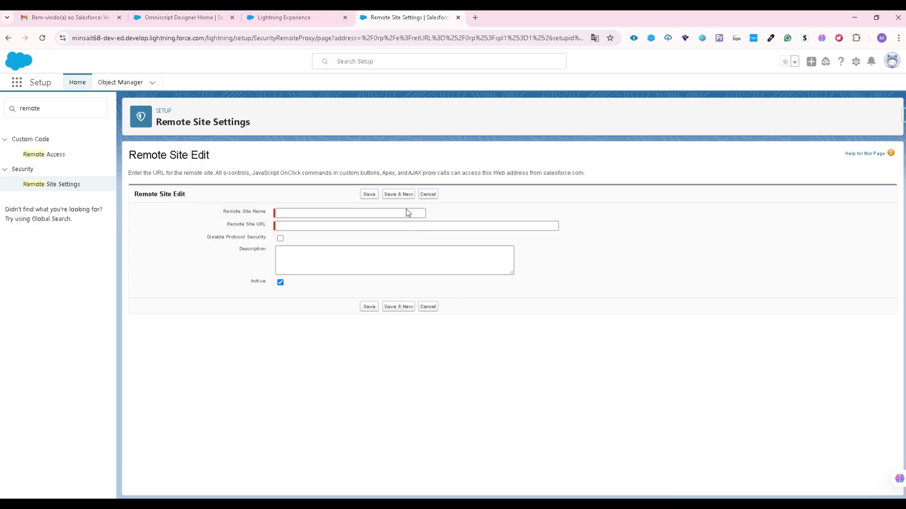
pyautogui.click(408, 213)
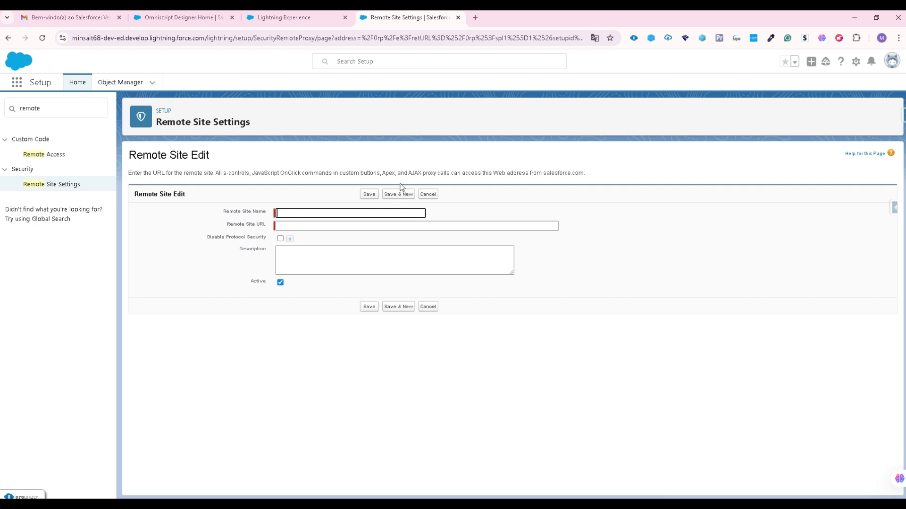
# - Paste the omnistudio Visualforce URL as the site URL and reuse its omnistudio.usa840 part as the name
pyautogui.click(302, 226)
pyautogui.write('https://minsait68-dev-ed--omnistudio.usa840.visual.force.com')
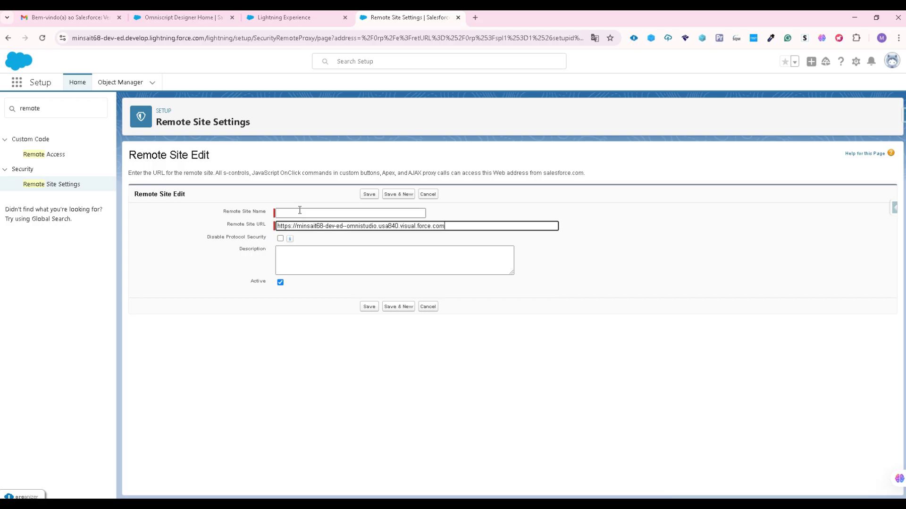
pyautogui.click(300, 212)
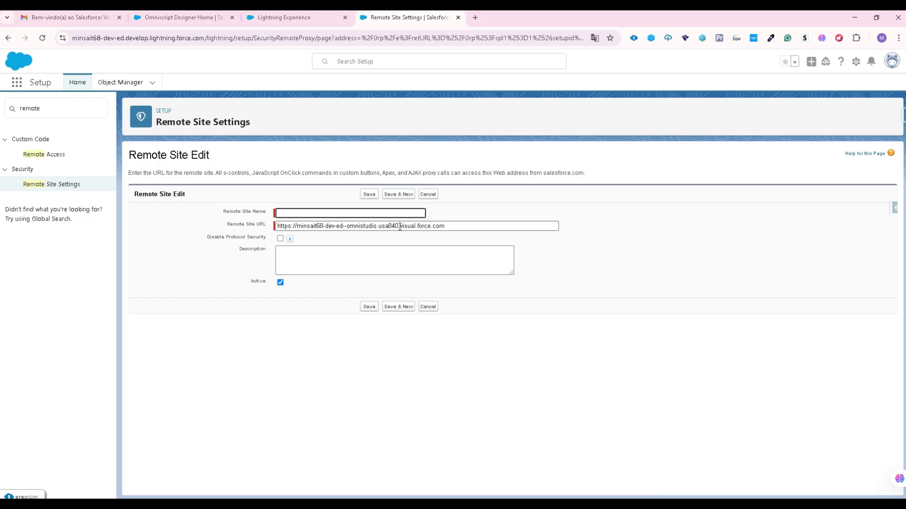
pyautogui.moveTo(399, 227); pyautogui.dragTo(351, 228)
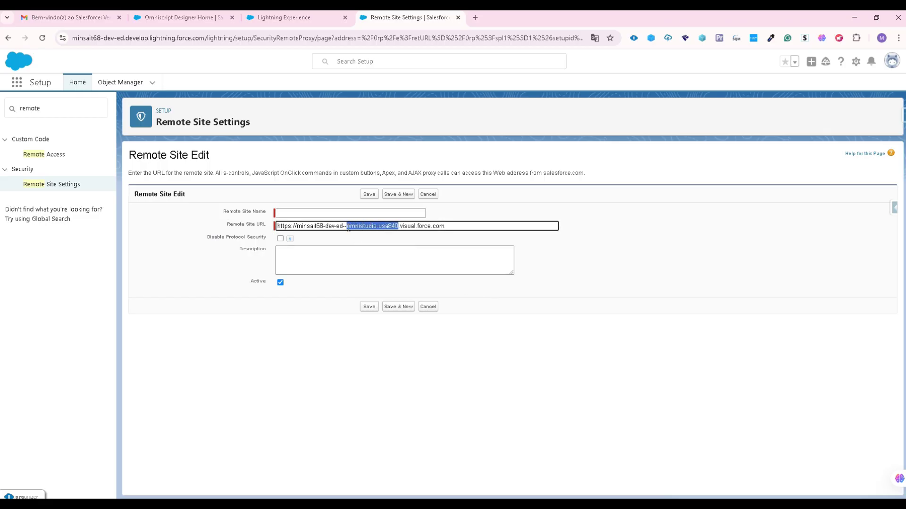
pyautogui.click(331, 213)
pyautogui.write('omnistudio.usa840')
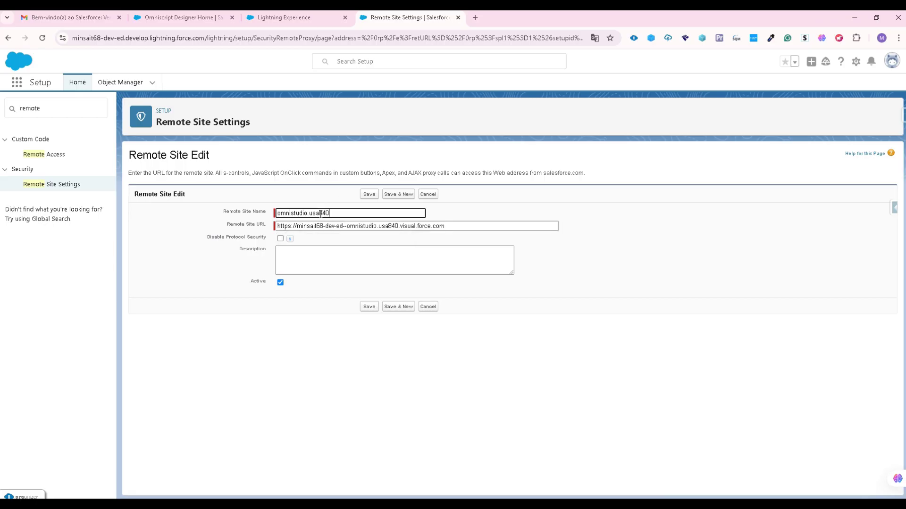
# - Remove the dot so the name reads omnistudiousa840, save the site, and return to the list
pyautogui.click(368, 195)
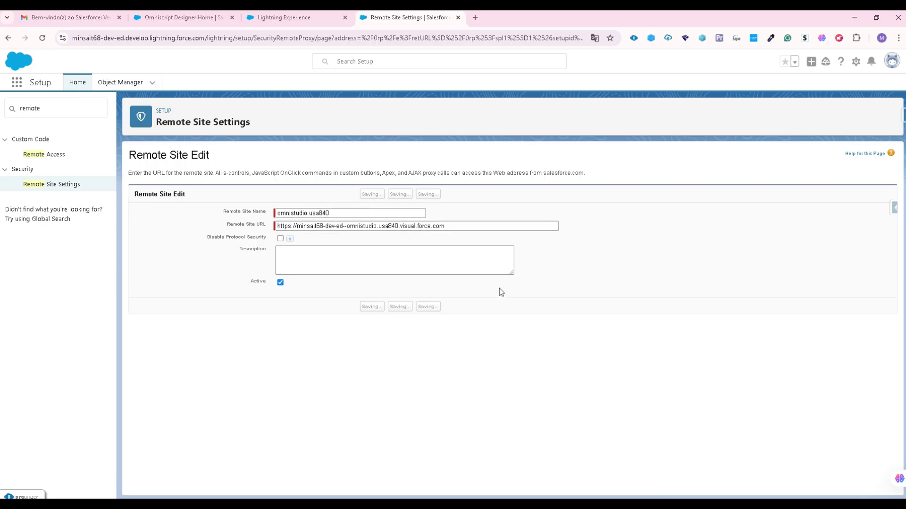
pyautogui.click(310, 226)
pyautogui.press('BackSpace')
pyautogui.click(371, 327)
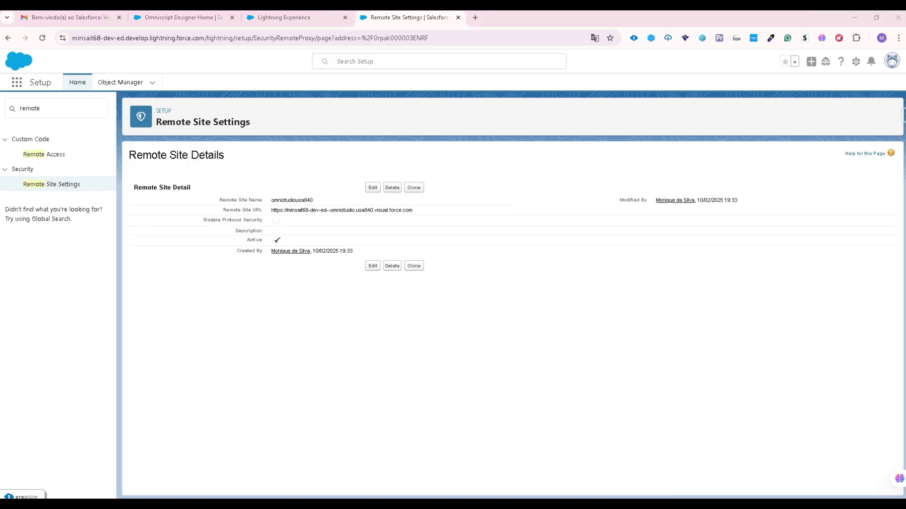
pyautogui.click(83, 189)
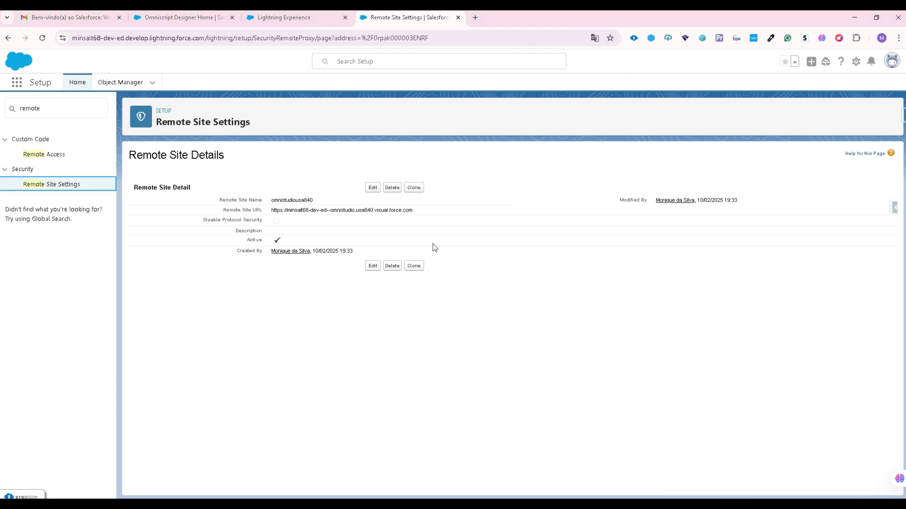
# - Start a new remote site with the org's develop.lightning.force.com URL as the site URL
pyautogui.click(60, 185)
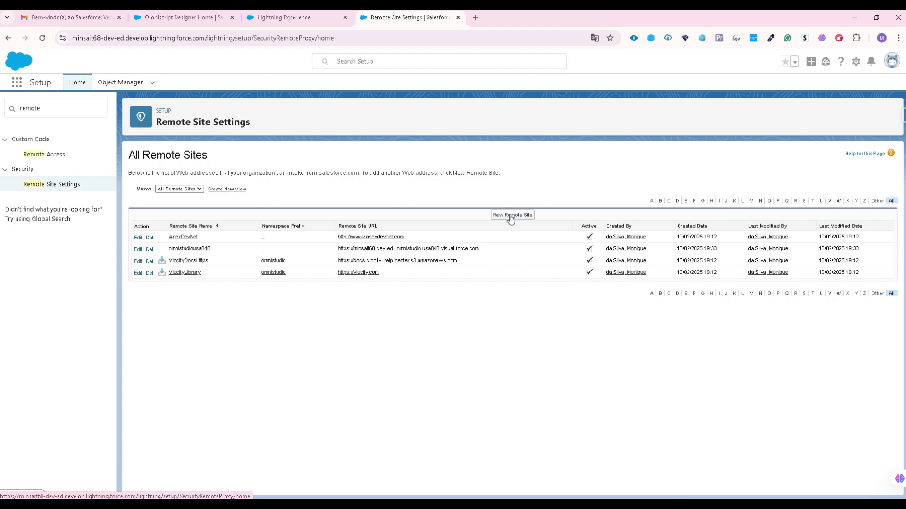
pyautogui.click(510, 215)
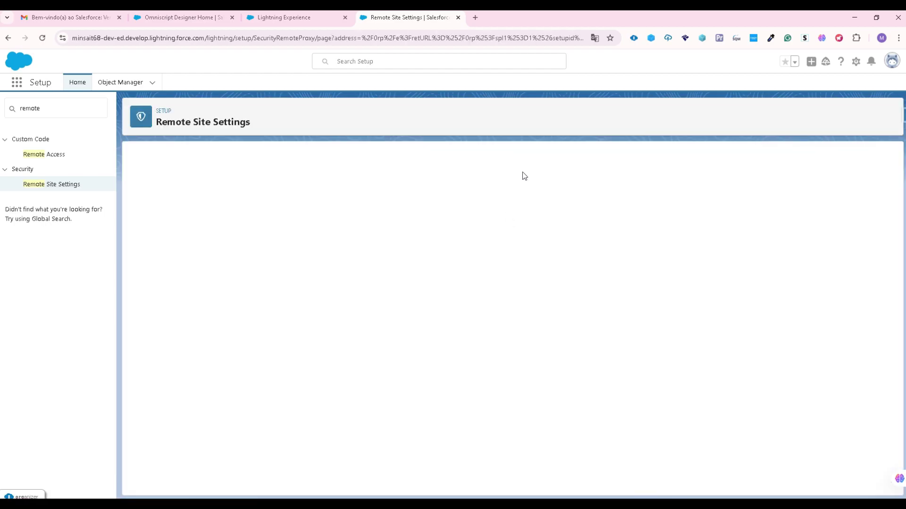
pyautogui.click(347, 226)
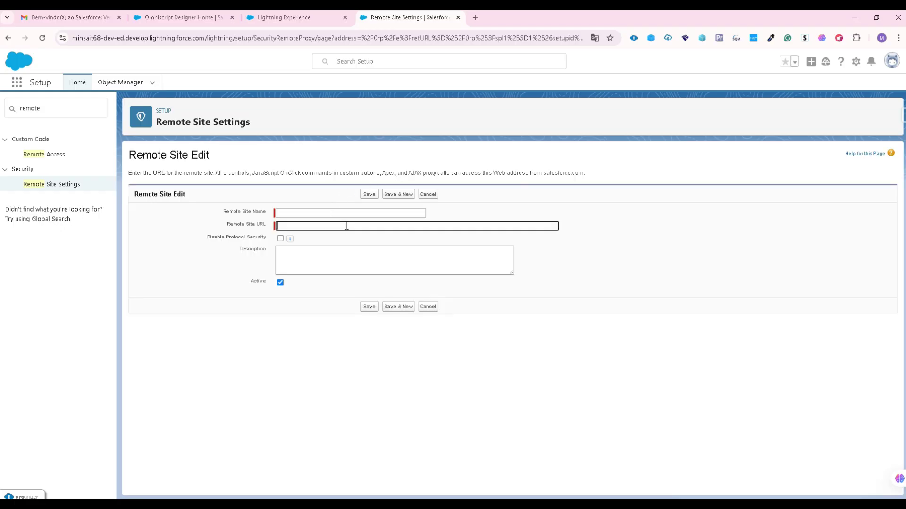
pyautogui.write('https://minsait68-dev-ed.develop.lightning.force.com')
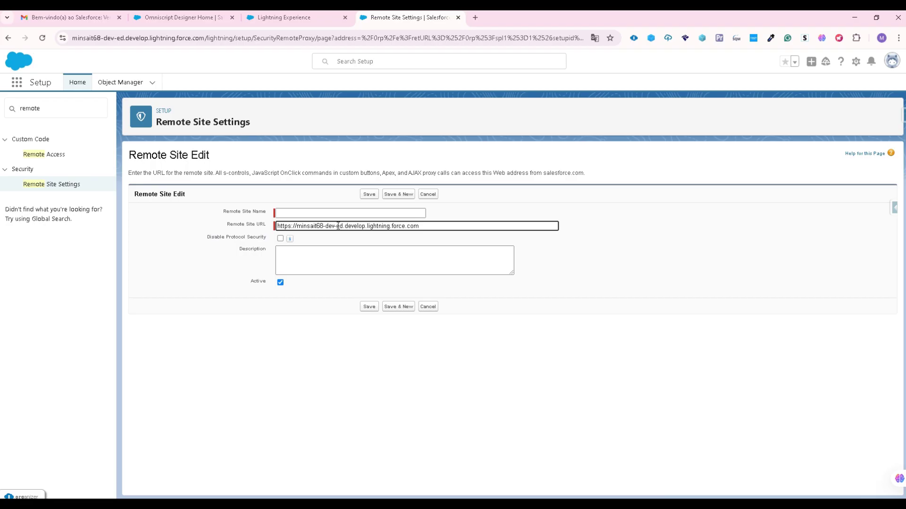
pyautogui.moveTo(338, 226); pyautogui.dragTo(362, 227)
# - Name the remote site EdDevelop and save it
pyautogui.click(296, 213)
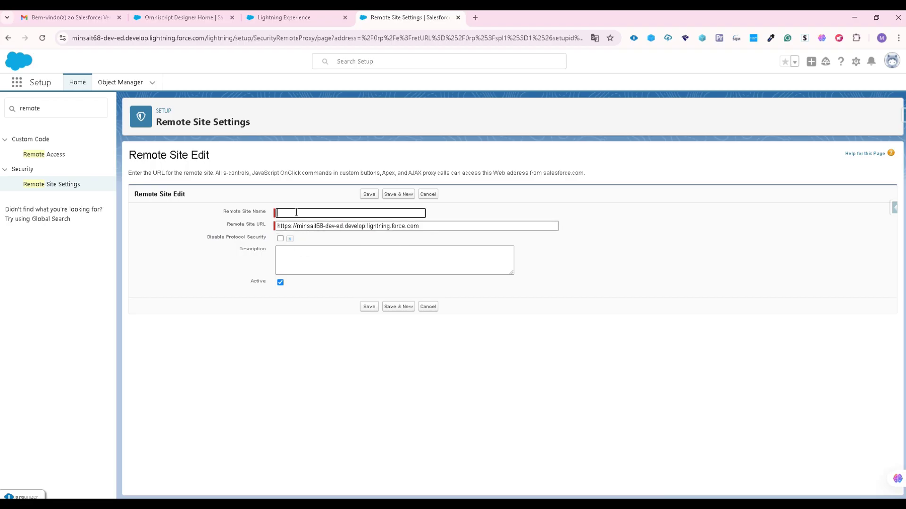
pyautogui.write('devDevelop')
pyautogui.press('BackSpace')
pyautogui.moveTo(286, 213); pyautogui.dragTo(274, 216)
pyautogui.press('BackSpace')
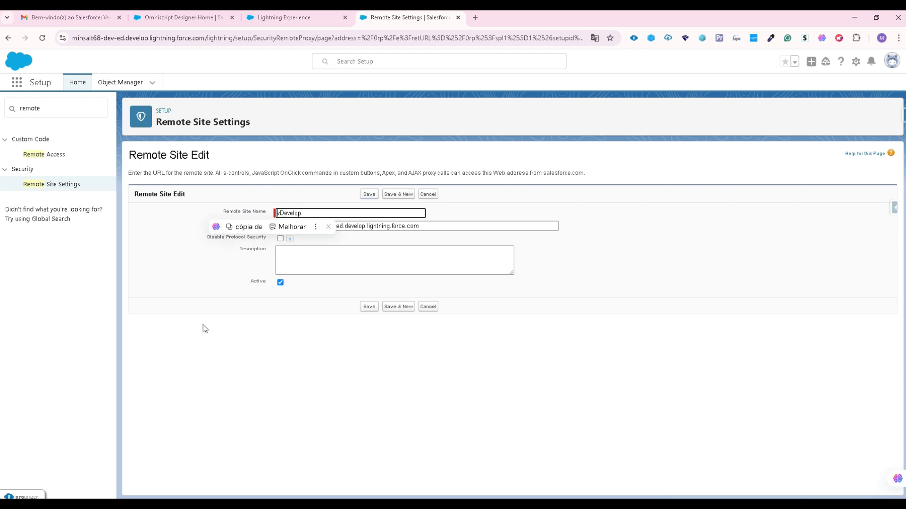
pyautogui.write('Ed')
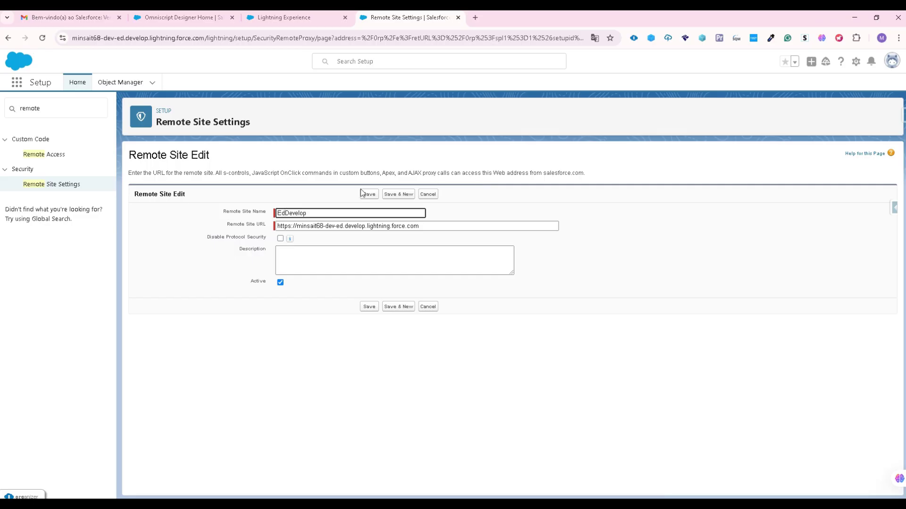
pyautogui.click(368, 194)
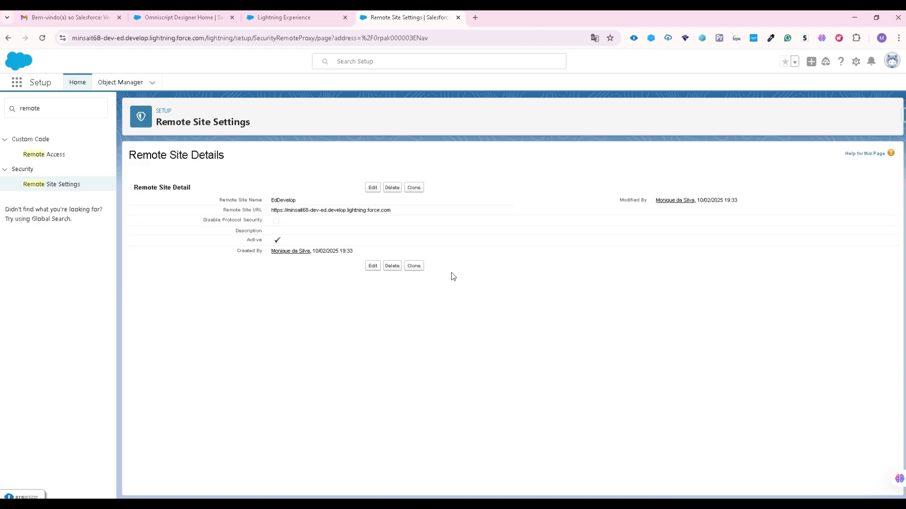
# - Check that both remote sites are listed, then reload the OmniStudio FlexCards page
pyautogui.click(64, 187)
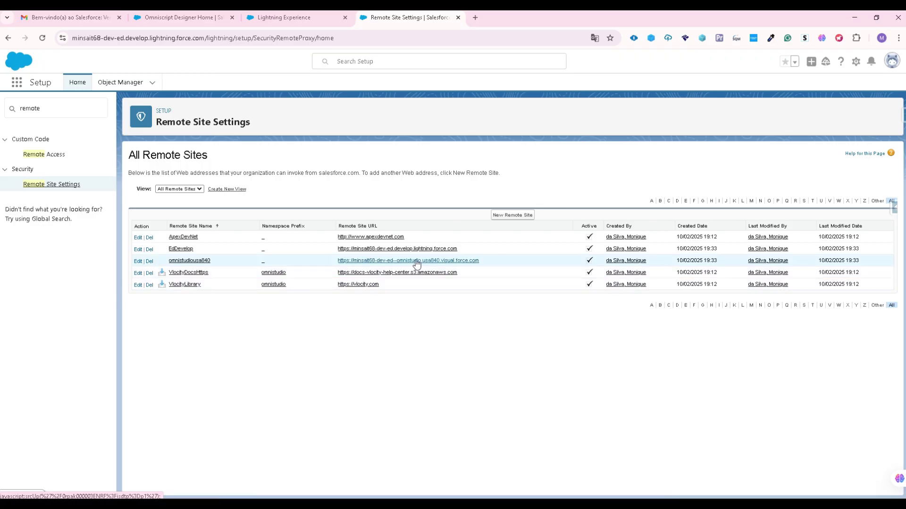
pyautogui.click(257, 17)
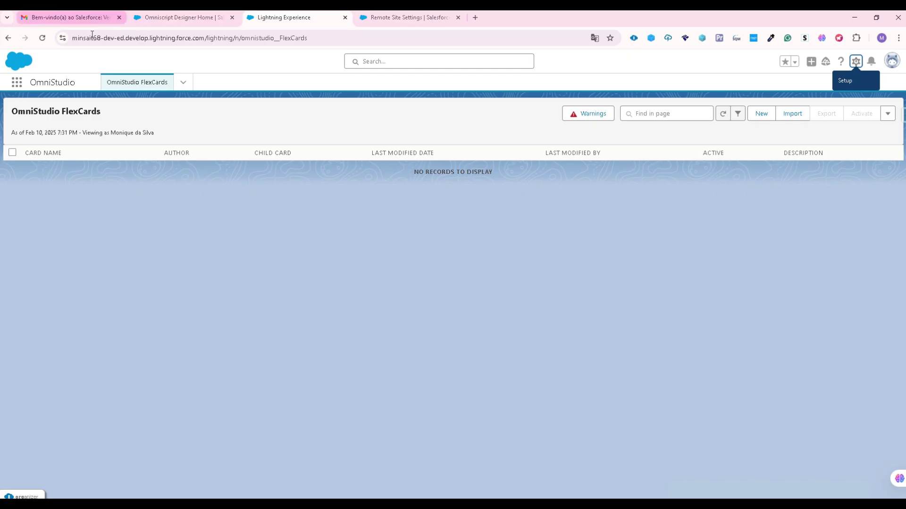
pyautogui.click(42, 37)
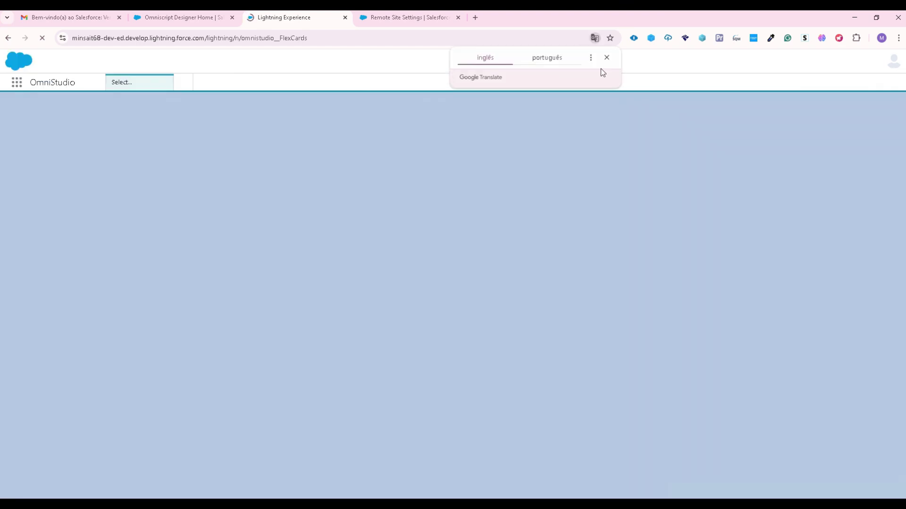
# - Dismiss the Google Translate offer while the FlexCards page finishes loading
pyautogui.click(606, 57)
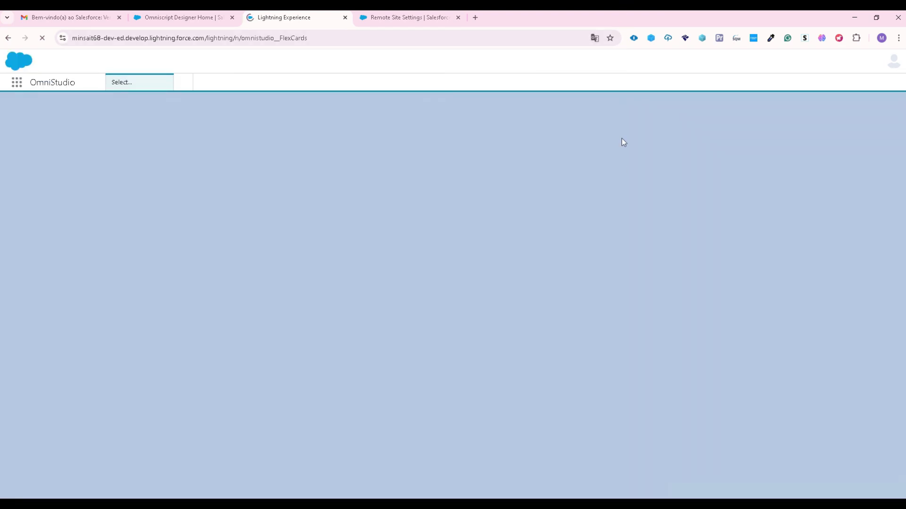